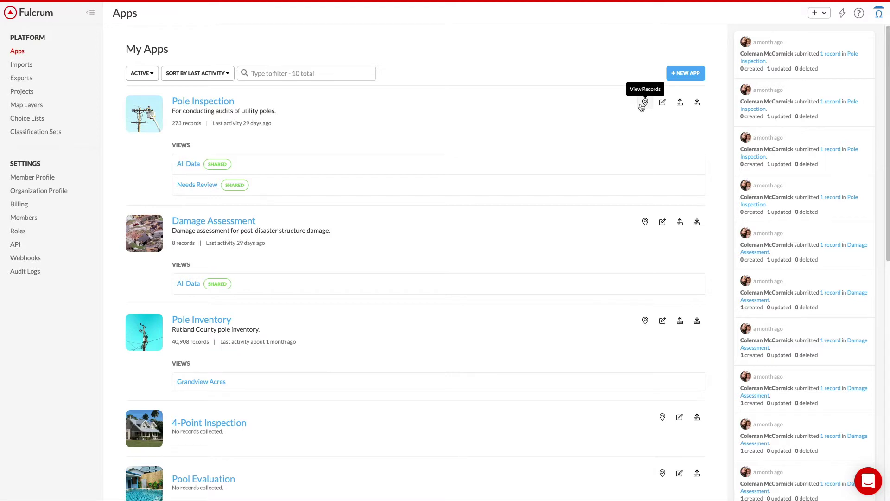
Open the Pole Inspection records and view the 'Pole Cracked, Pole Rotting' inspection record.
{"action": "left_click", "coordinate": [644, 102]}
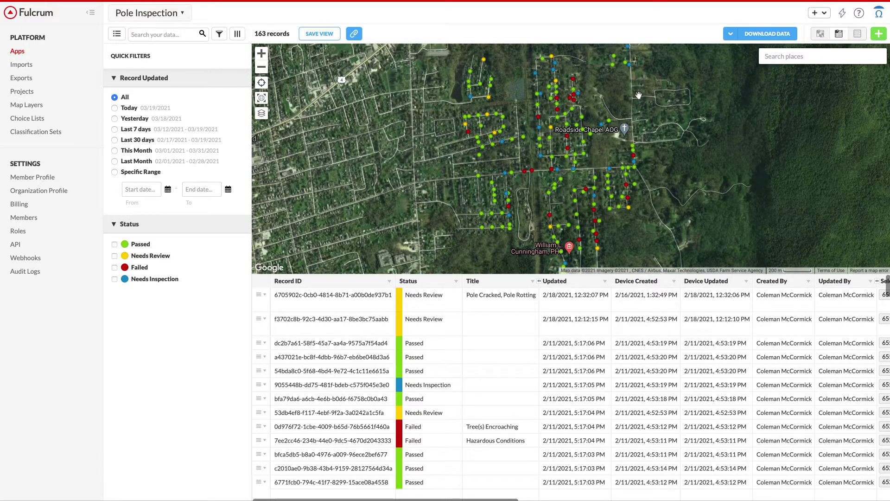
{"action": "left_click", "coordinate": [464, 297]}
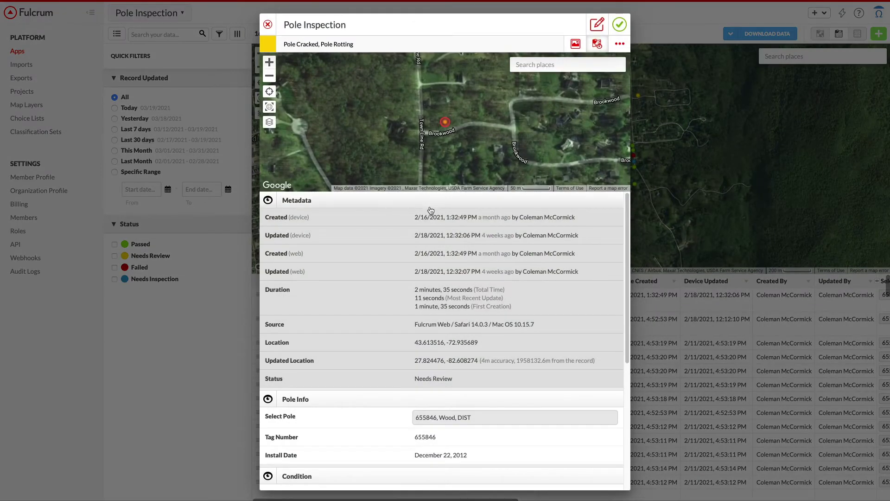
{"action": "left_click", "coordinate": [268, 200]}
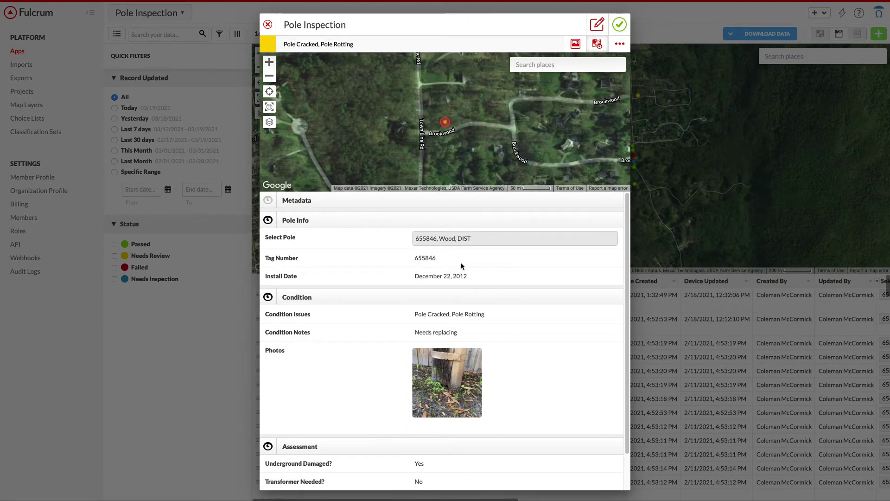
{"action": "left_click", "coordinate": [453, 393]}
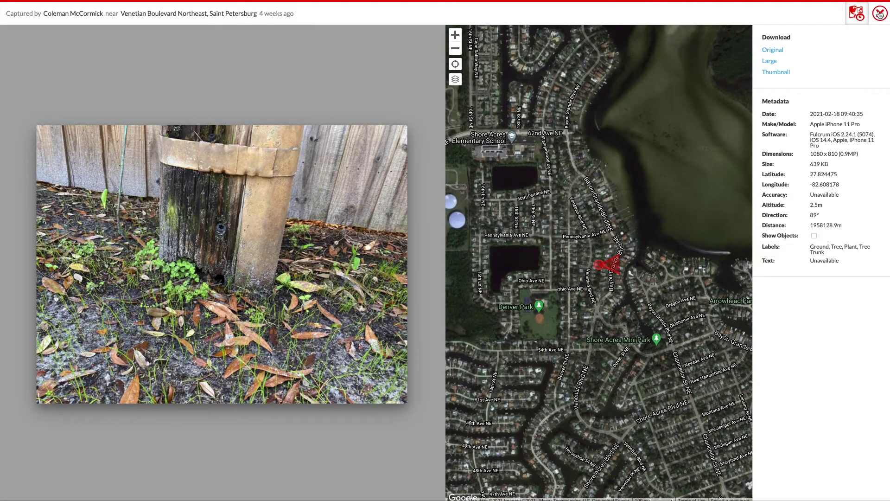
{"action": "left_click", "coordinate": [880, 13]}
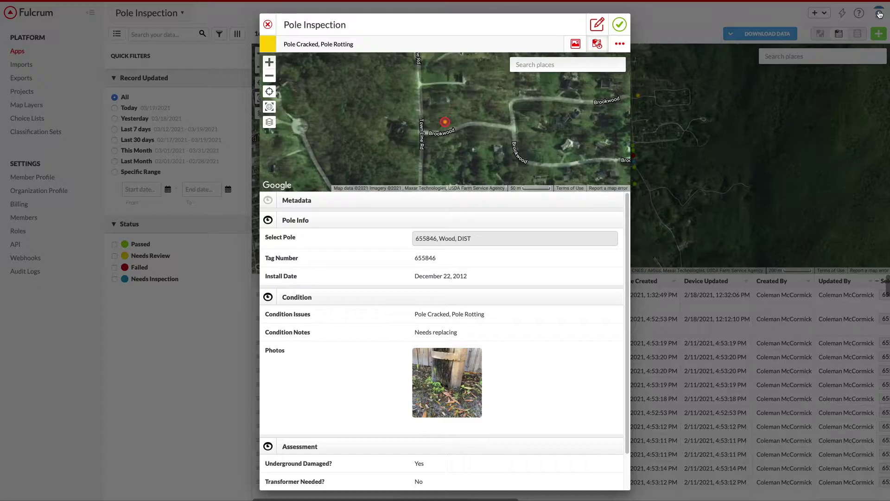
{"action": "left_click", "coordinate": [269, 24]}
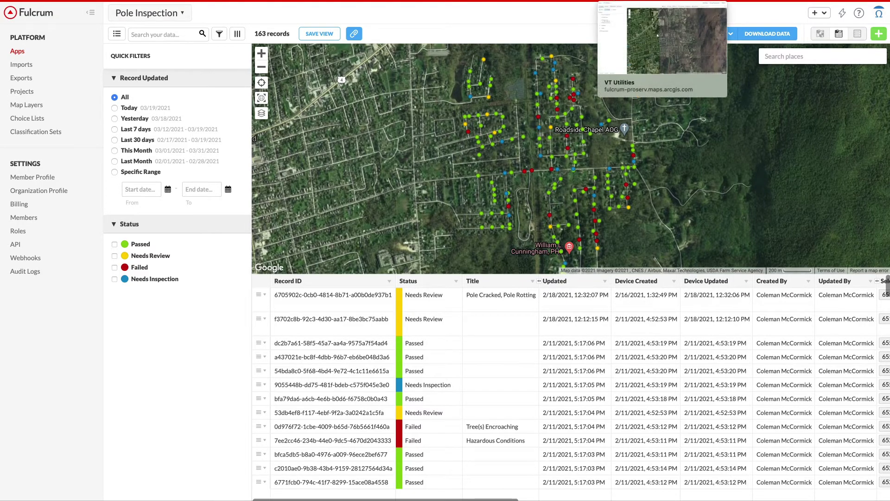
{"action": "left_click", "coordinate": [615, 5]}
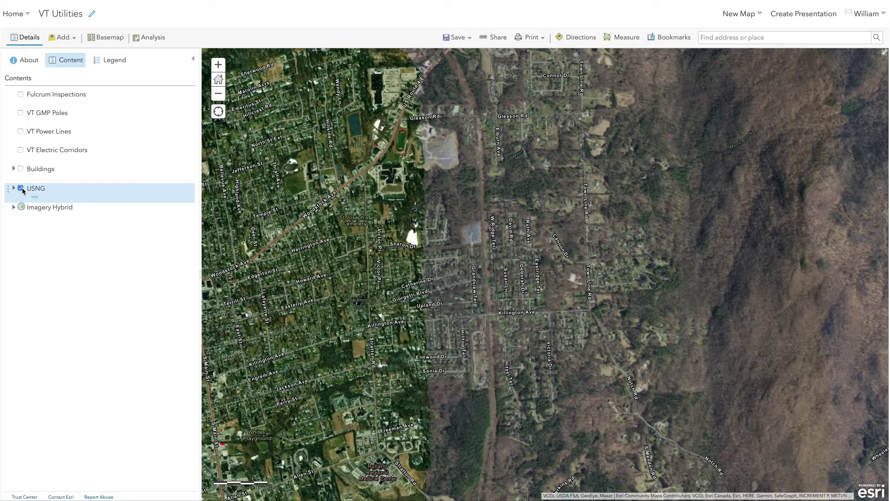
Turn on Buildings, VT Electric Corridors, VT Power Lines and VT GMP Poles, then return to Fulcrum.
{"action": "left_click", "coordinate": [21, 170]}
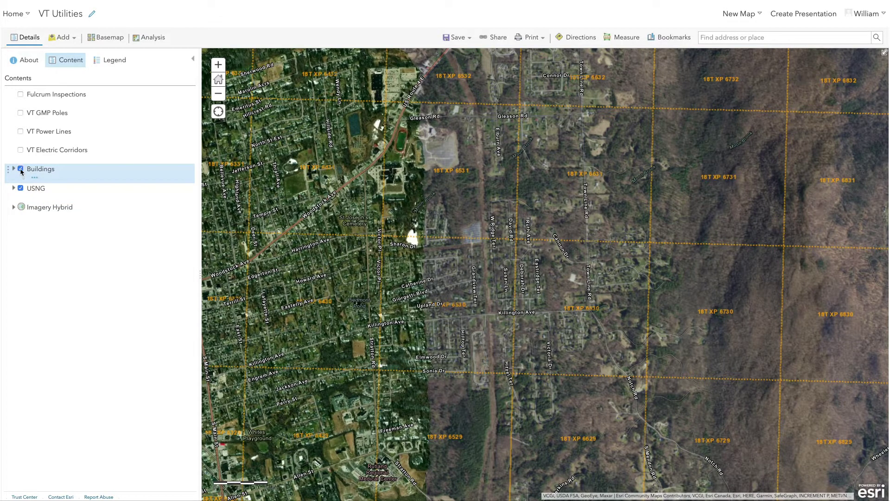
{"action": "left_click", "coordinate": [21, 151]}
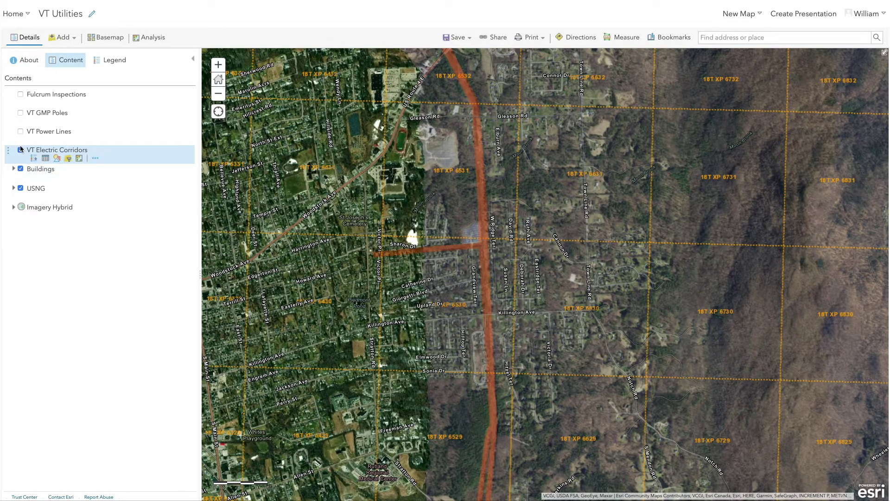
{"action": "left_click", "coordinate": [20, 133]}
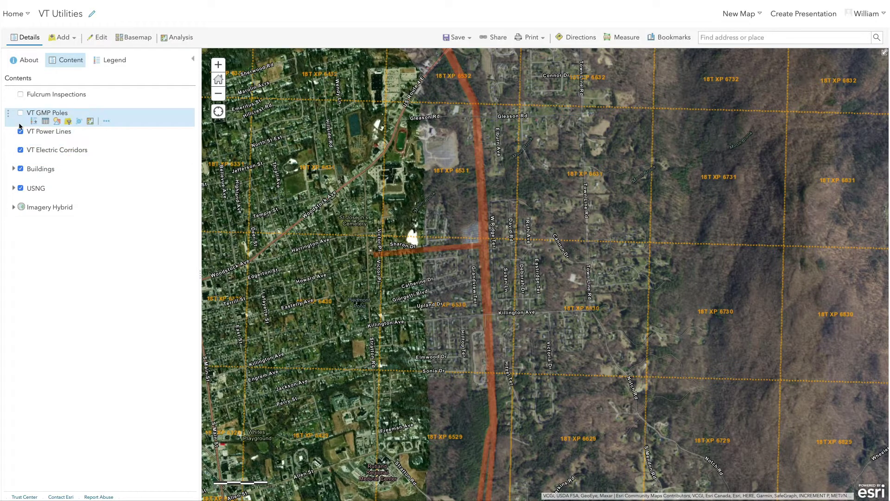
{"action": "left_click", "coordinate": [20, 113]}
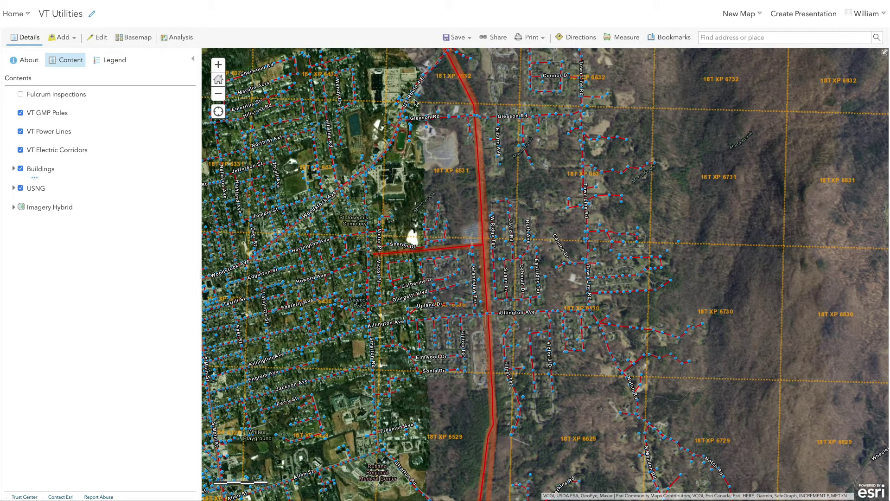
{"action": "left_click", "coordinate": [371, 1]}
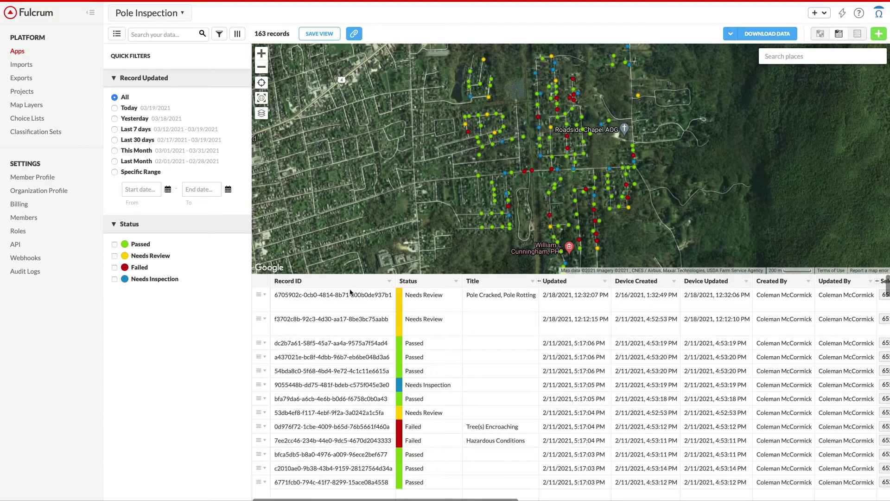
Hide the Record ID, Device Updated and Device Created columns in the records table.
{"action": "left_click", "coordinate": [371, 284]}
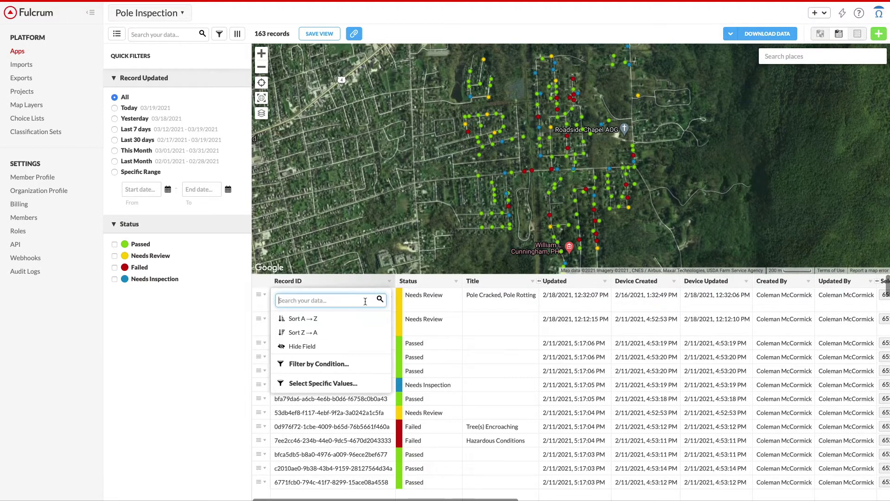
{"action": "left_click", "coordinate": [341, 348]}
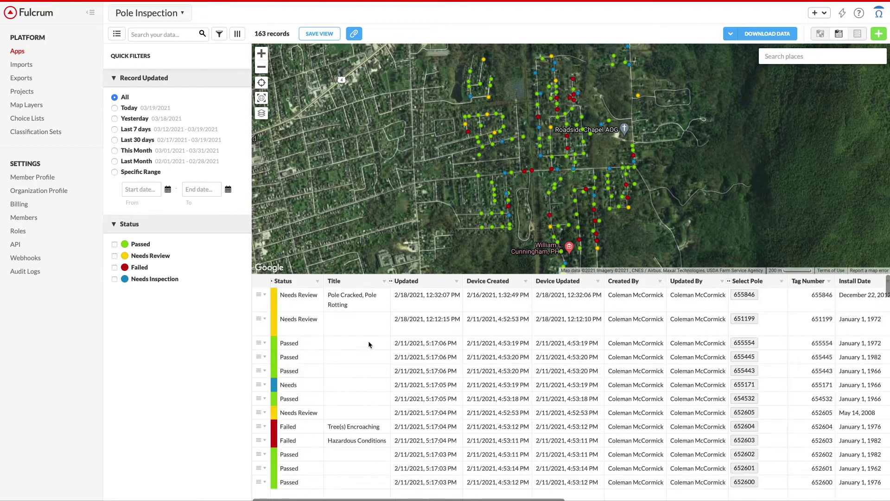
{"action": "left_click", "coordinate": [550, 287]}
{"action": "left_click", "coordinate": [564, 347]}
{"action": "left_click", "coordinate": [504, 284]}
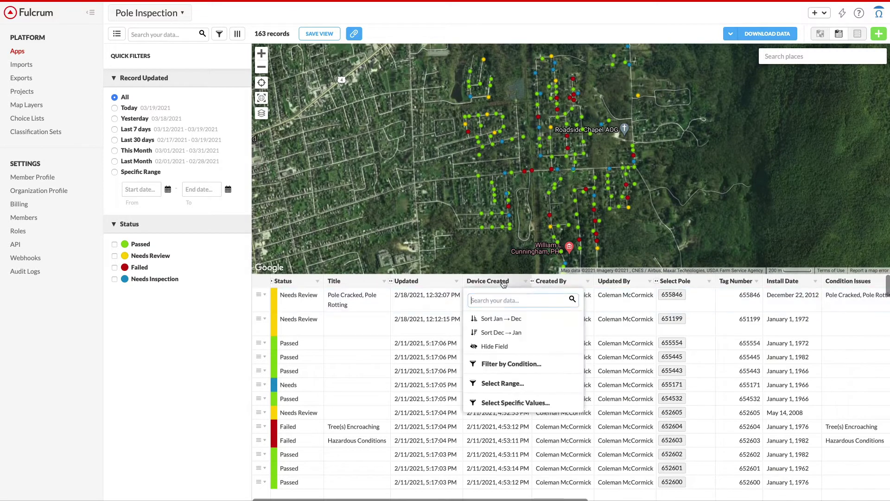
{"action": "left_click", "coordinate": [504, 348]}
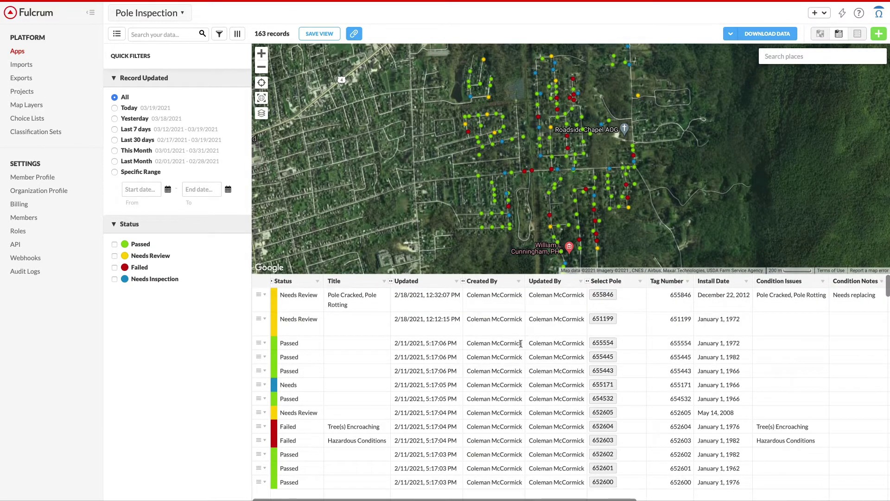
Save the table as a shared view named All Inspections, copying its Feature Service URL.
{"action": "left_click", "coordinate": [319, 35]}
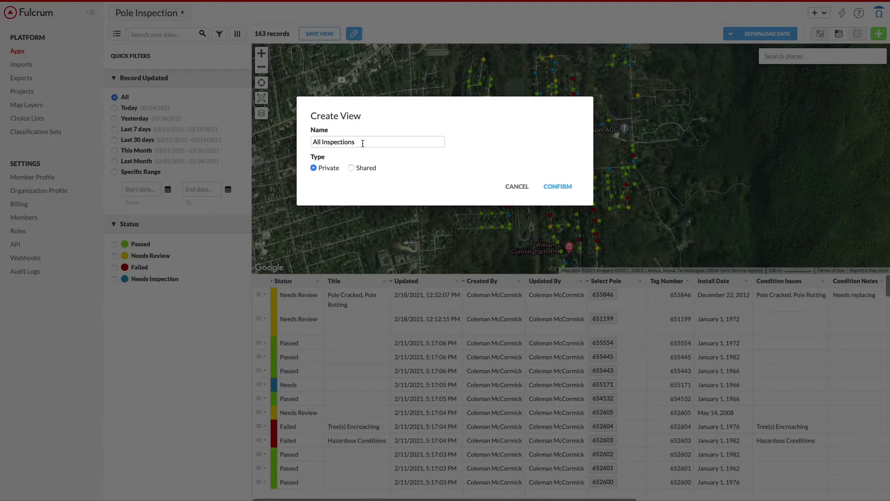
{"action": "left_click", "coordinate": [356, 168]}
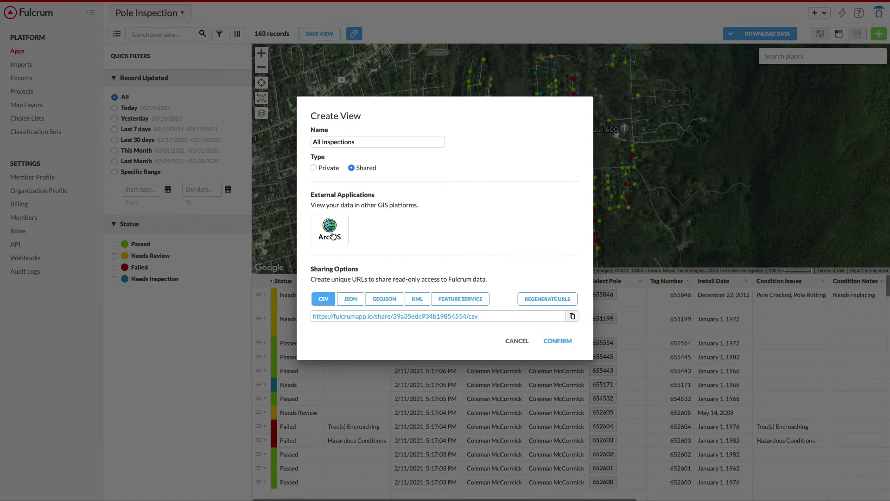
{"action": "left_click", "coordinate": [471, 299]}
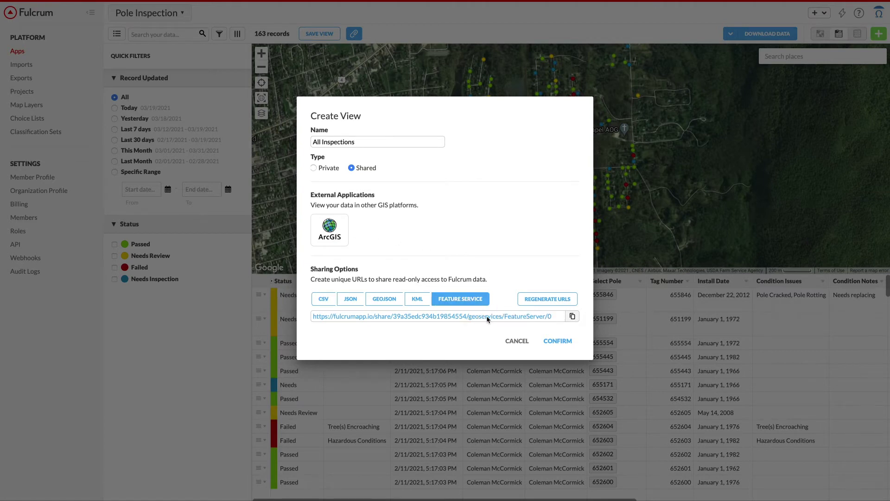
{"action": "left_click", "coordinate": [573, 316]}
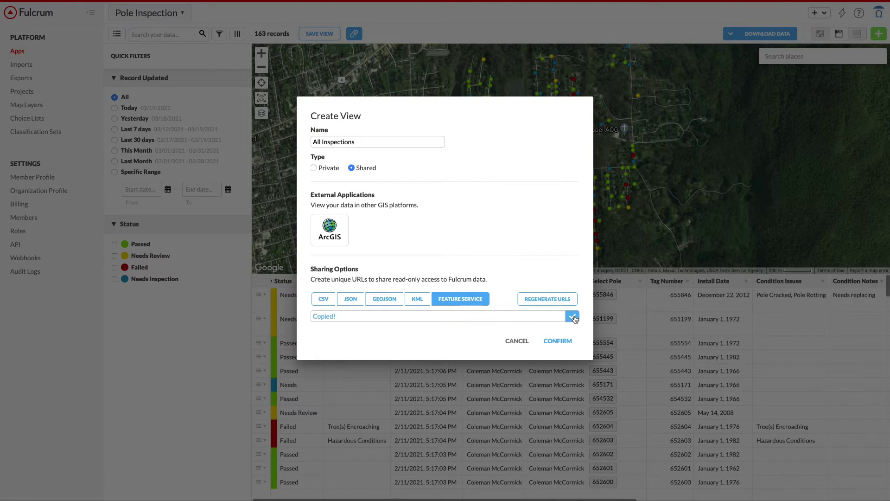
{"action": "left_click", "coordinate": [554, 342]}
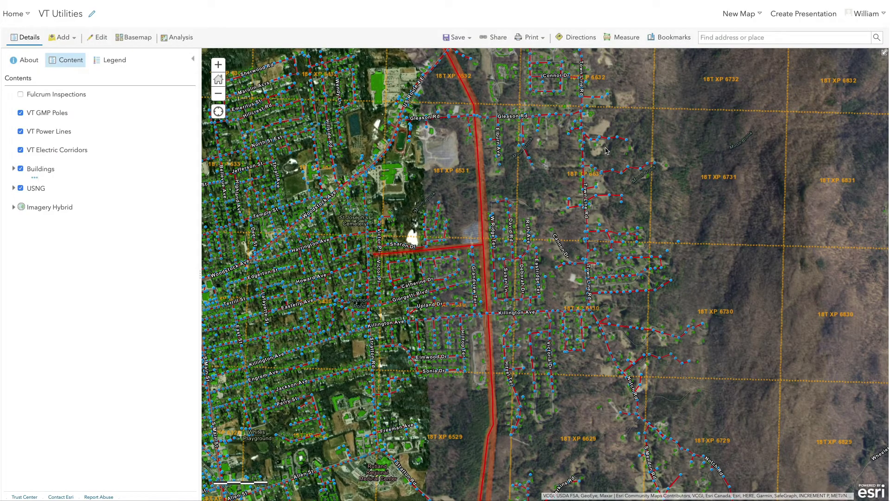
Add the copied Fulcrum FeatureServer URL to the map as an ArcGIS Server web service layer.
{"action": "left_click", "coordinate": [69, 42]}
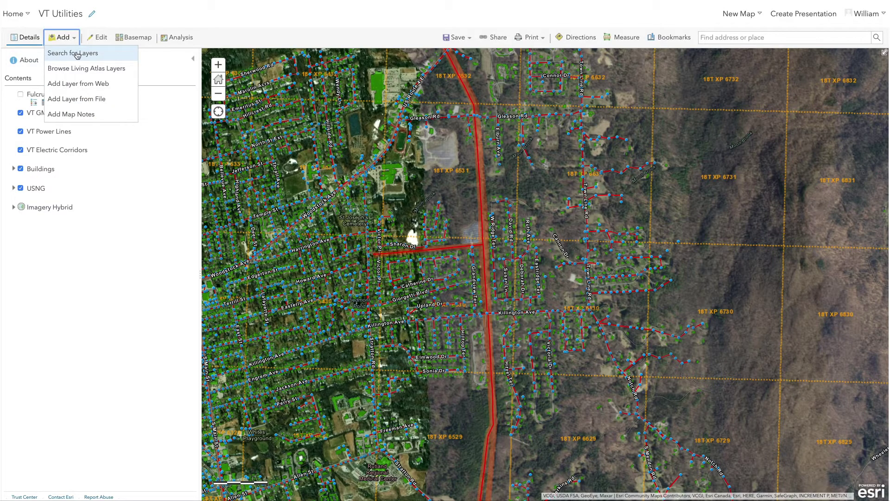
{"action": "left_click", "coordinate": [80, 83]}
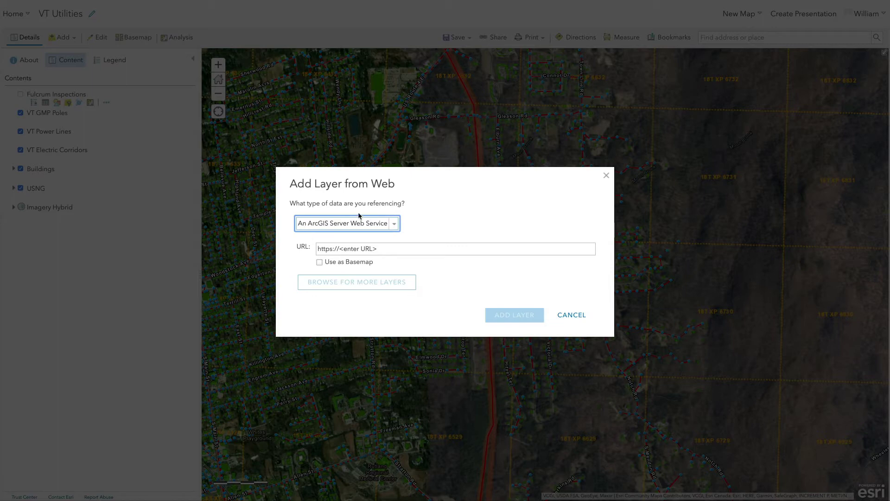
{"action": "left_click", "coordinate": [337, 228]}
{"action": "left_click", "coordinate": [337, 230]}
{"action": "left_click", "coordinate": [353, 247]}
{"action": "key", "text": "ctrl+v"}
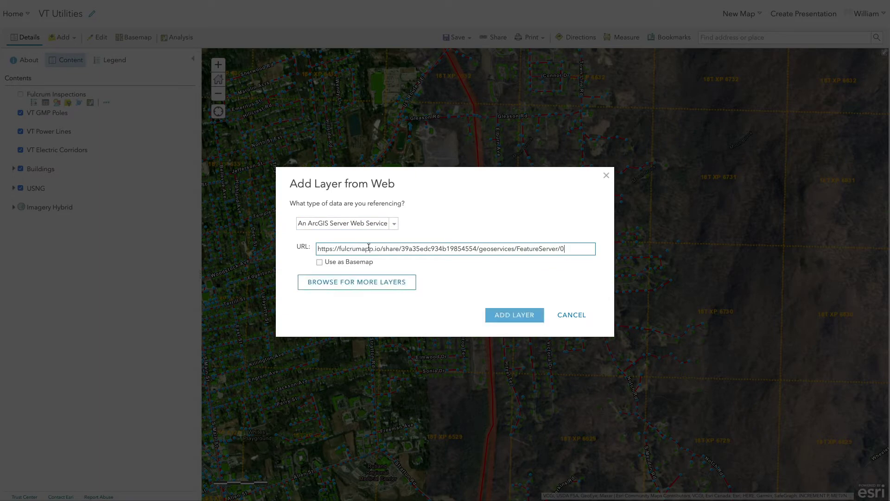
{"action": "left_click", "coordinate": [505, 312]}
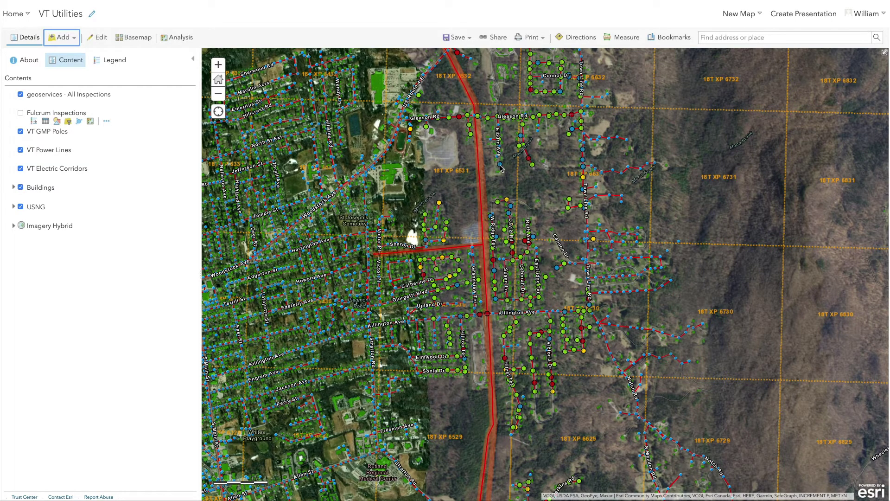
Hide geoservices - All Inspections and review the Fulcrum Inspections _status style categories without changes.
{"action": "mouse_move", "coordinate": [71, 106]}
{"action": "left_click", "coordinate": [20, 94]}
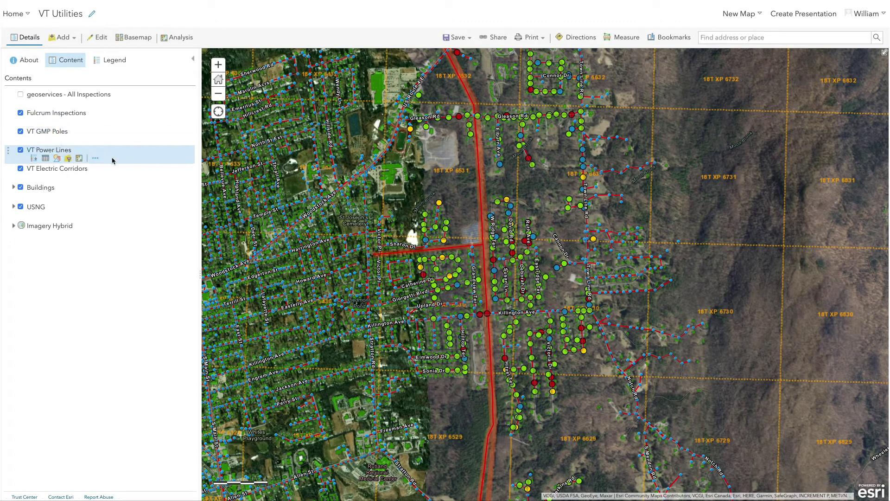
{"action": "left_click", "coordinate": [58, 122]}
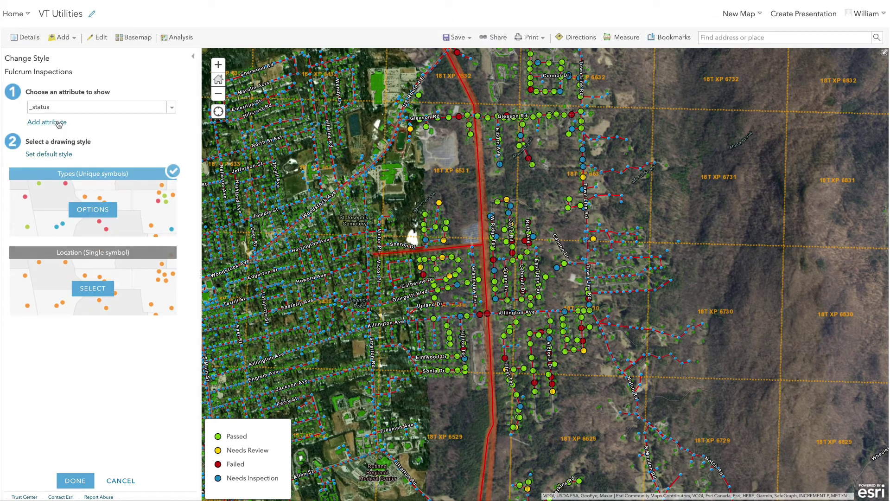
{"action": "left_click", "coordinate": [107, 211]}
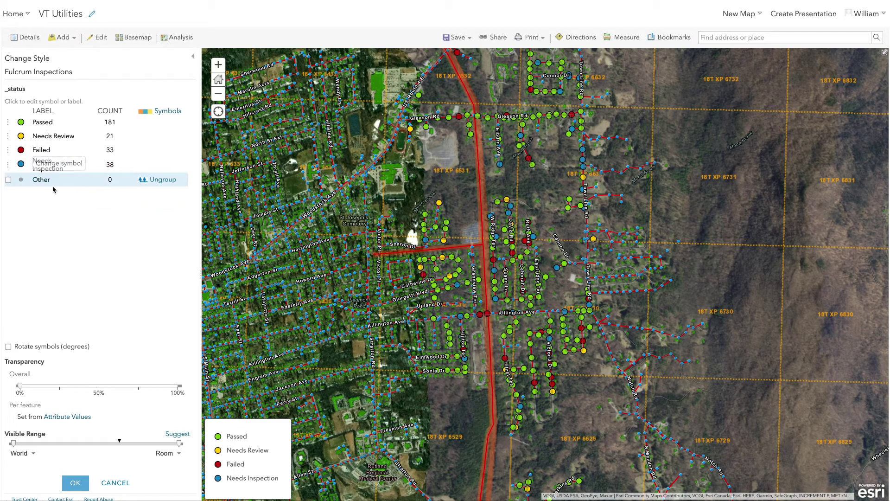
{"action": "left_click", "coordinate": [115, 483]}
{"action": "left_click", "coordinate": [120, 480]}
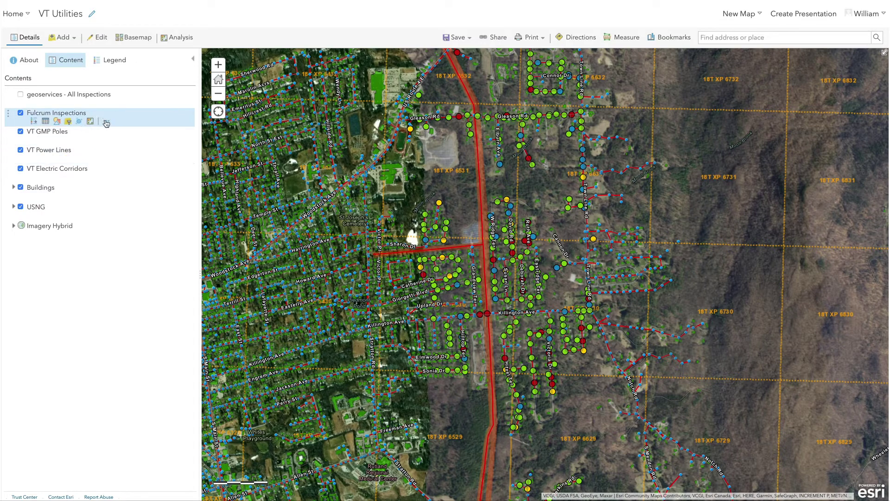
{"action": "left_click", "coordinate": [106, 123]}
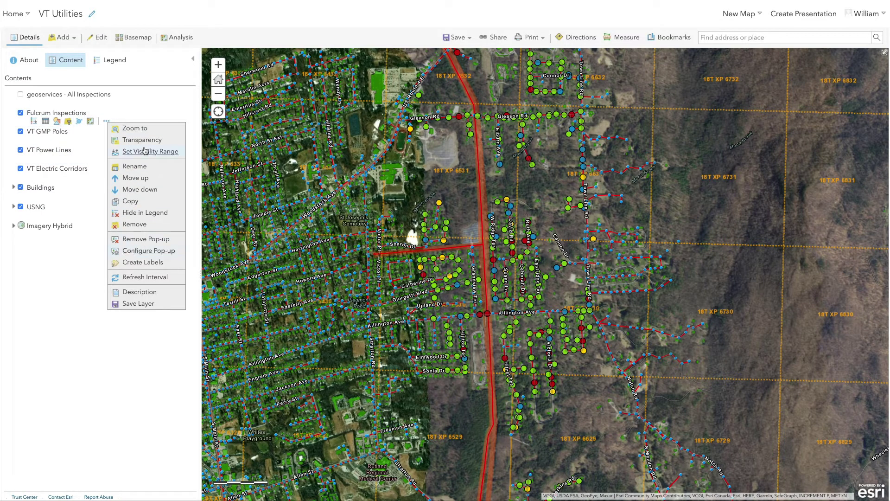
Review the Fulcrum Inspections pop-up titled Pole: {OBJECTID} and its custom attribute display.
{"action": "left_click", "coordinate": [148, 250]}
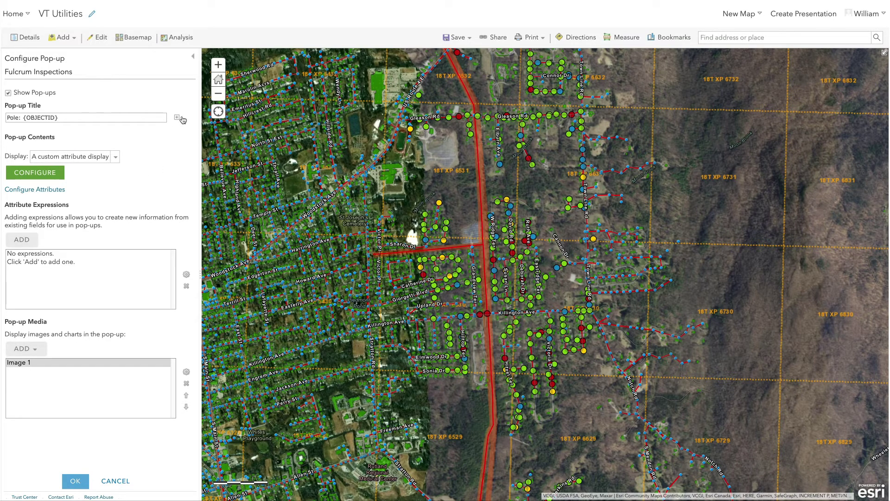
{"action": "left_click", "coordinate": [31, 118]}
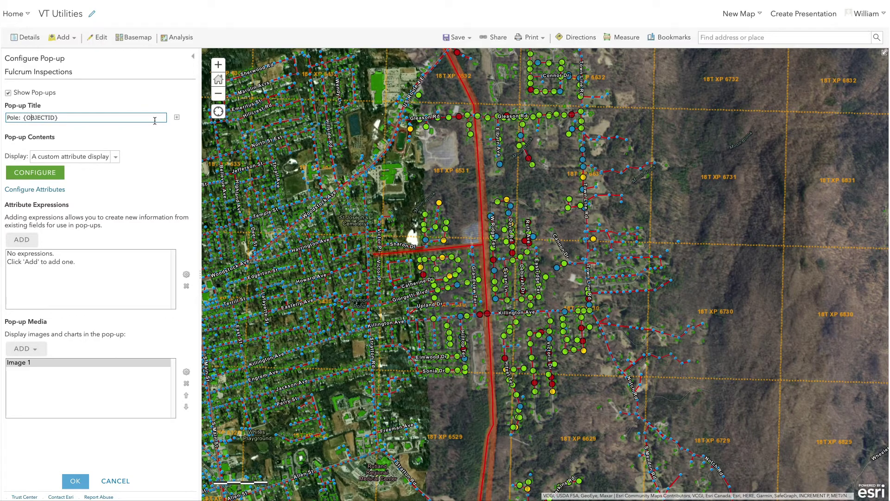
{"action": "left_click", "coordinate": [35, 173]}
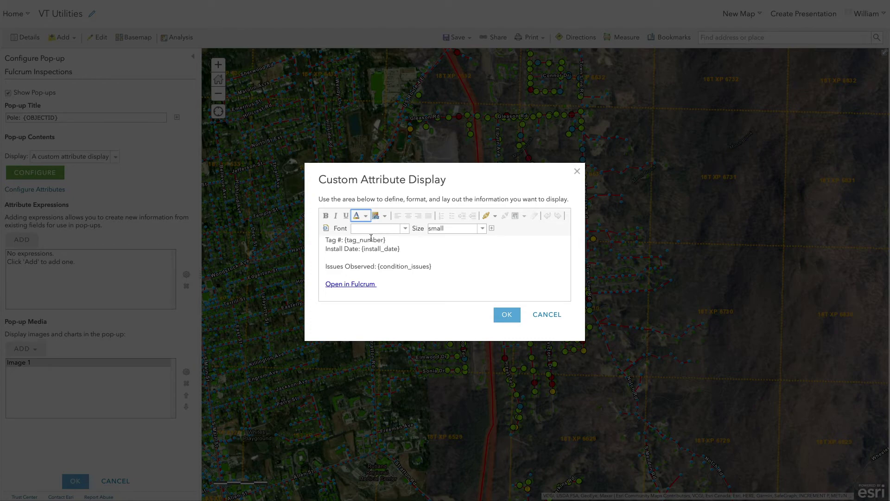
{"action": "left_click", "coordinate": [555, 315]}
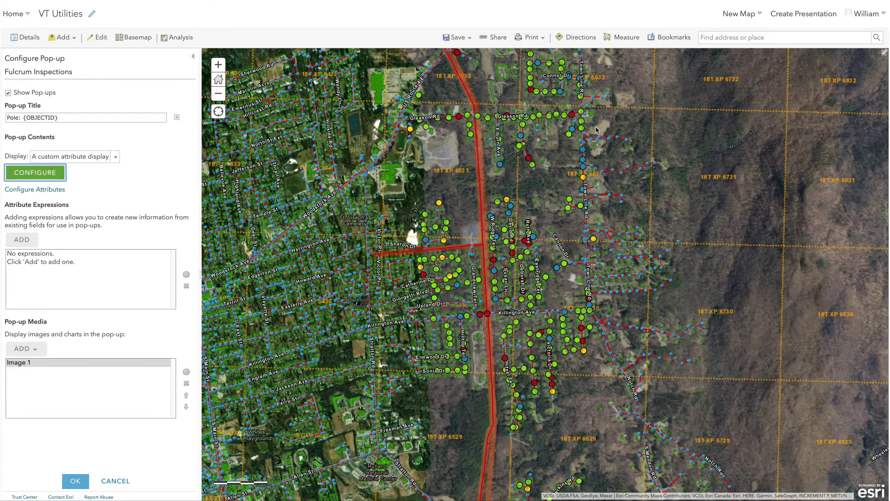
{"action": "left_click", "coordinate": [593, 239]}
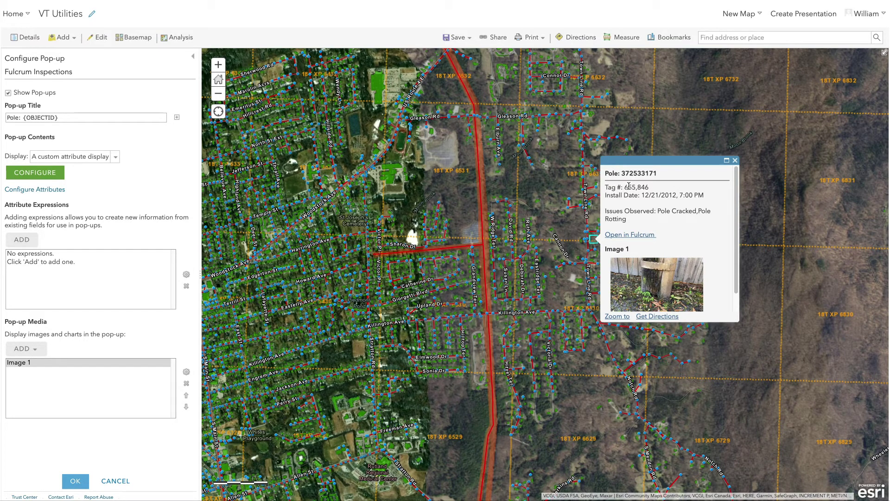
Close the pole pop-up preview and cancel the pop-up configuration unchanged.
{"action": "scroll", "coordinate": [682, 231], "scroll_direction": "down", "scroll_amount": 1}
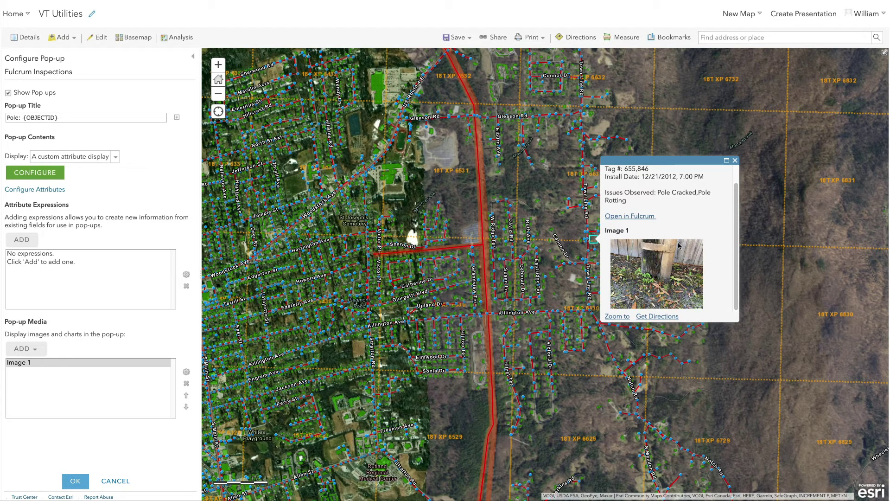
{"action": "left_click", "coordinate": [735, 162]}
{"action": "left_click", "coordinate": [115, 481]}
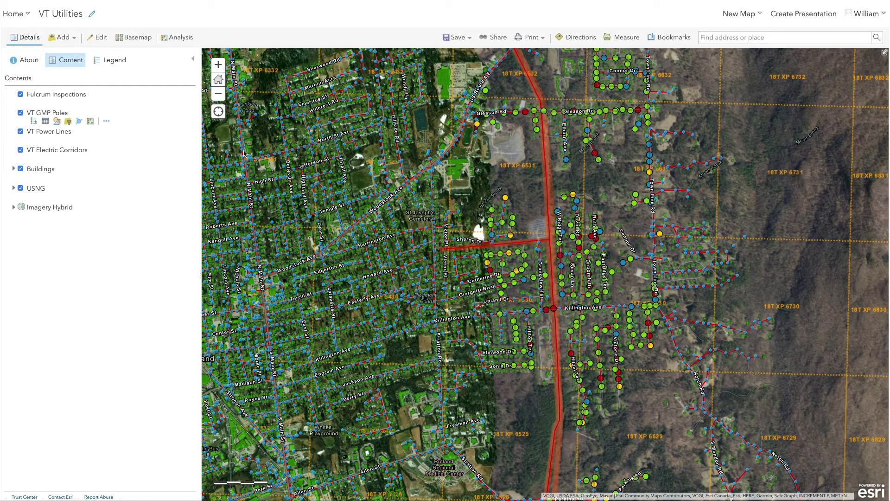
{"action": "mouse_move", "coordinate": [125, 93]}
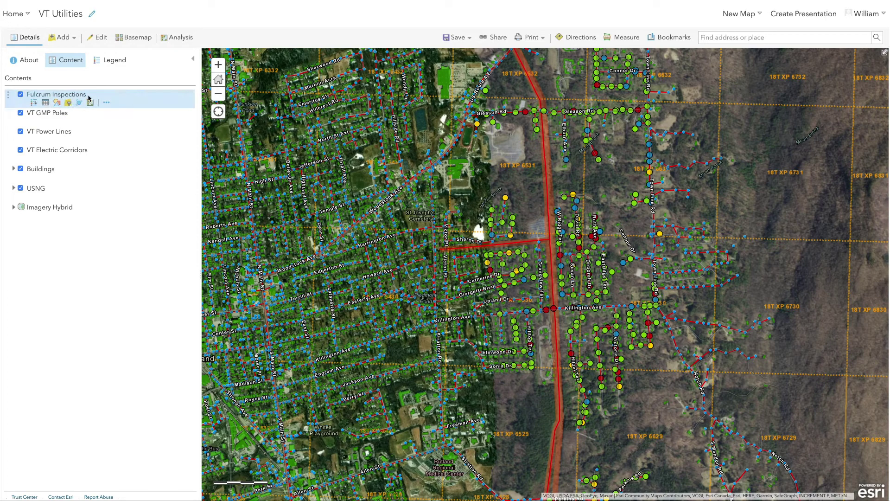